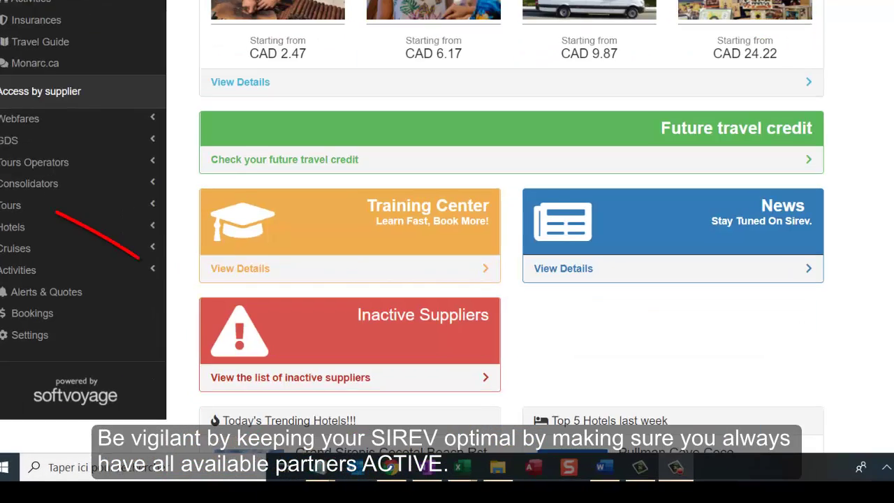
Step: Open the list of inactive suppliers from the dashboard
{"action": "left_click", "coordinate": [290, 377]}
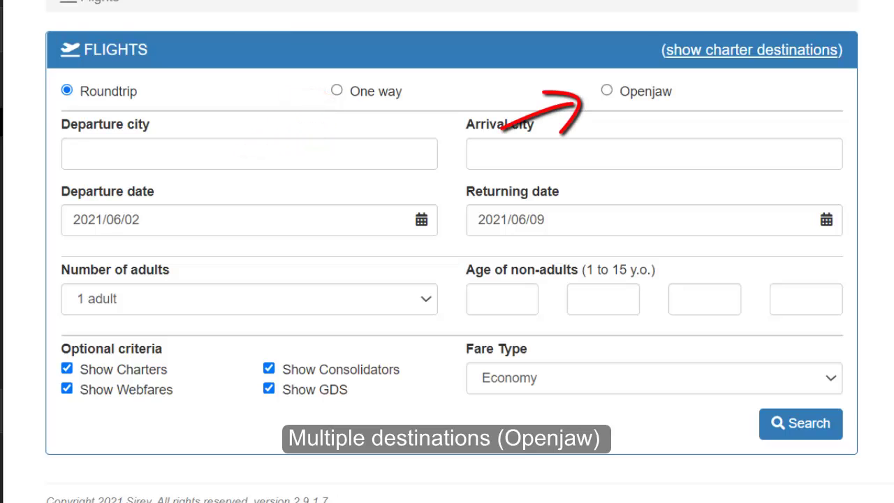
Step: Set the roundtrip flight's departure city to Toronto (YYZ) and its arrival city to Las Vegas (LAS)
{"action": "left_click", "coordinate": [77, 154]}
{"action": "type", "text": "yyz"}
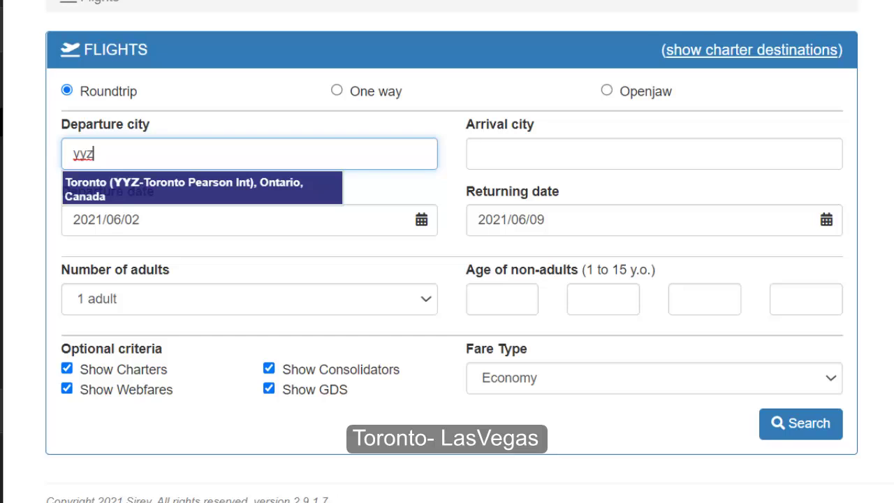
{"action": "key", "text": "Tab"}
{"action": "type", "text": "las"}
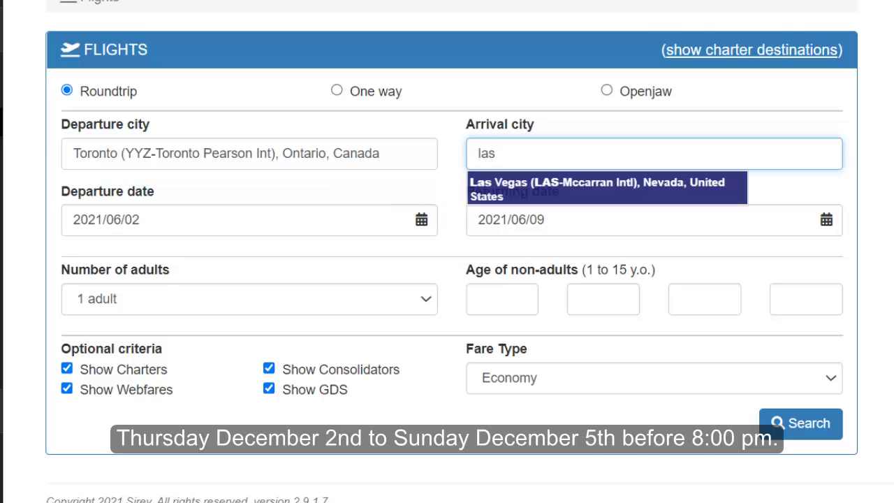
{"action": "key", "text": "Tab"}
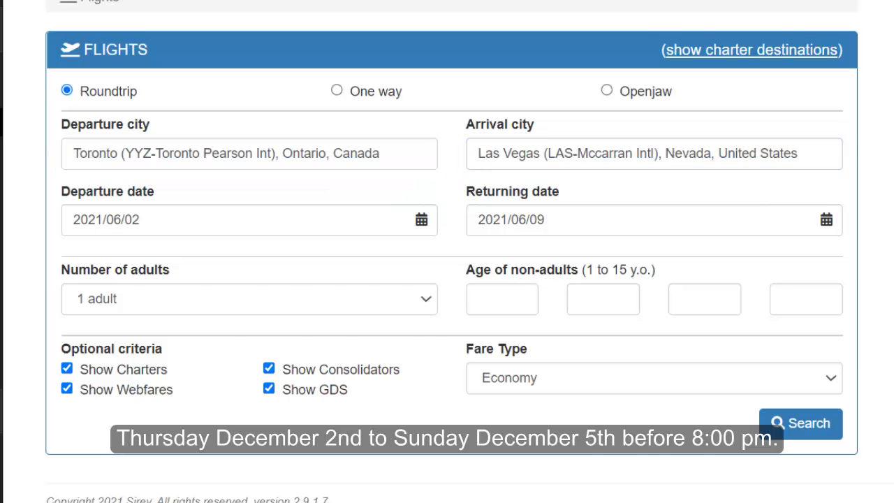
Step: Set the departure date to 2021/12/02 and the returning date to 2021/12/05
{"action": "left_click", "coordinate": [209, 219]}
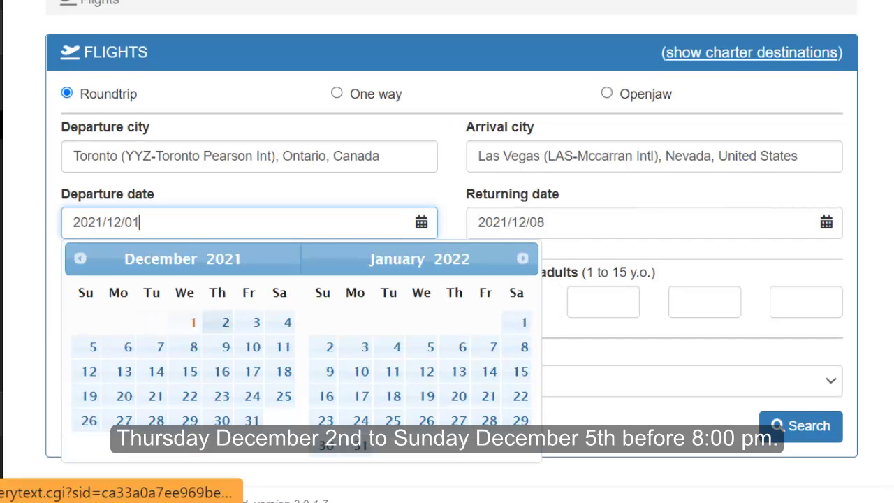
{"action": "left_click", "coordinate": [218, 322]}
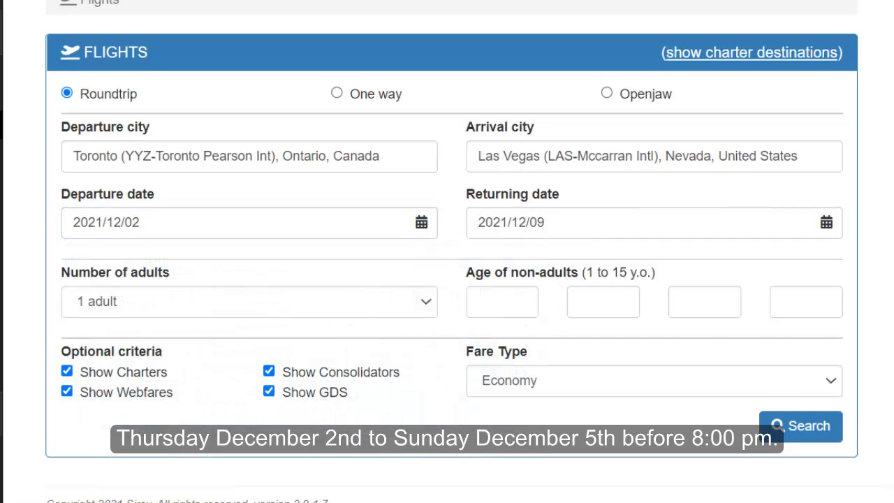
{"action": "left_click", "coordinate": [572, 222]}
{"action": "left_click", "coordinate": [493, 347]}
Step: Set the flight search to 2 adults with the Economy fare type and exclude GDS results
{"action": "left_click", "coordinate": [249, 301]}
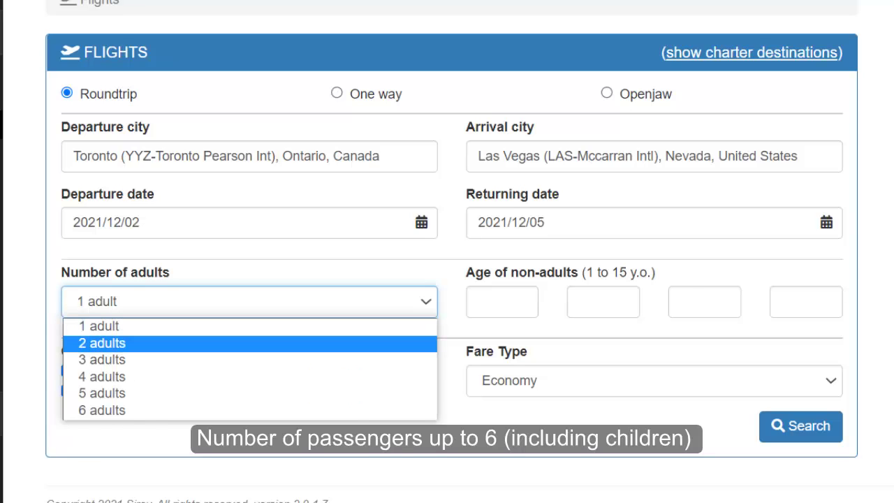
{"action": "left_click", "coordinate": [249, 343]}
{"action": "left_click", "coordinate": [269, 391]}
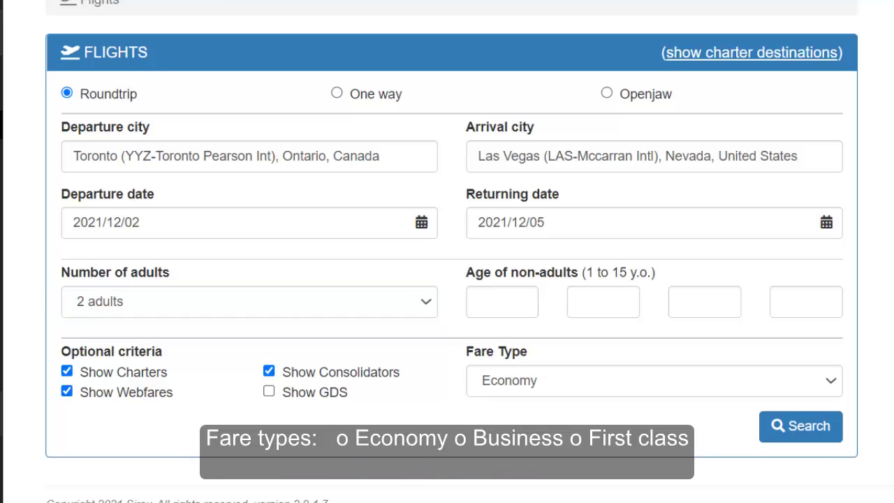
{"action": "left_click", "coordinate": [654, 380]}
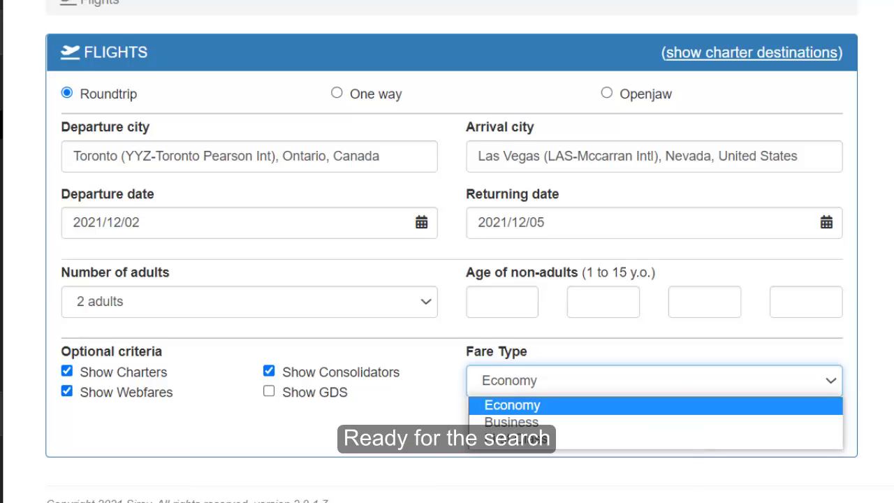
{"action": "key", "text": "Return"}
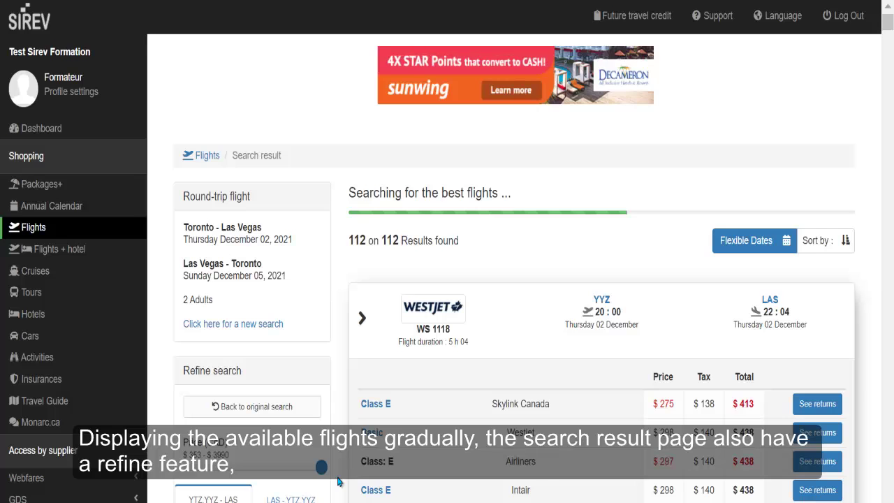
Step: Refine the outbound Toronto to Las Vegas results to direct flights by excluding 1 and 2 layovers
{"action": "scroll", "coordinate": [337, 481], "scroll_direction": "down", "scroll_amount": 3}
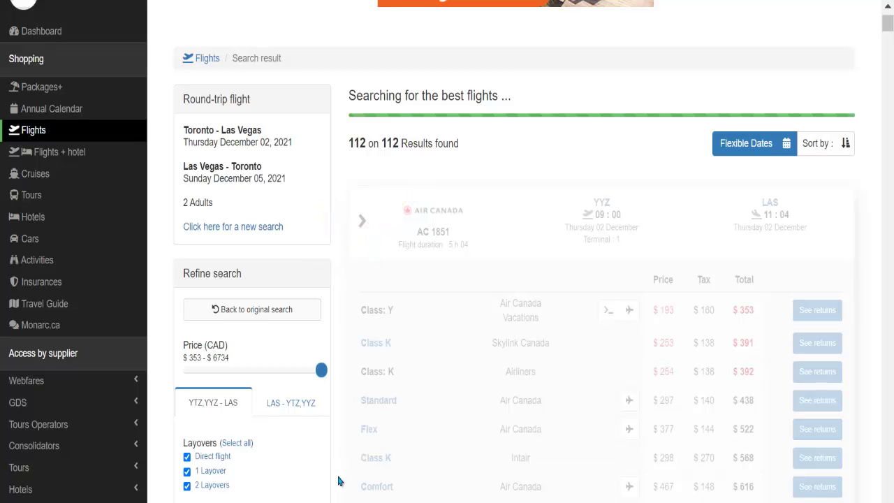
{"action": "scroll", "coordinate": [337, 481], "scroll_direction": "down", "scroll_amount": 5}
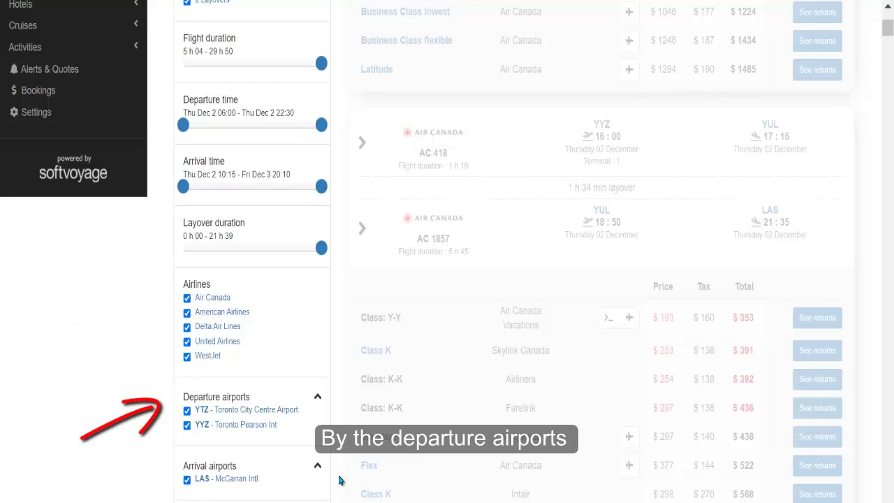
{"action": "scroll", "coordinate": [340, 480], "scroll_direction": "down", "scroll_amount": 3}
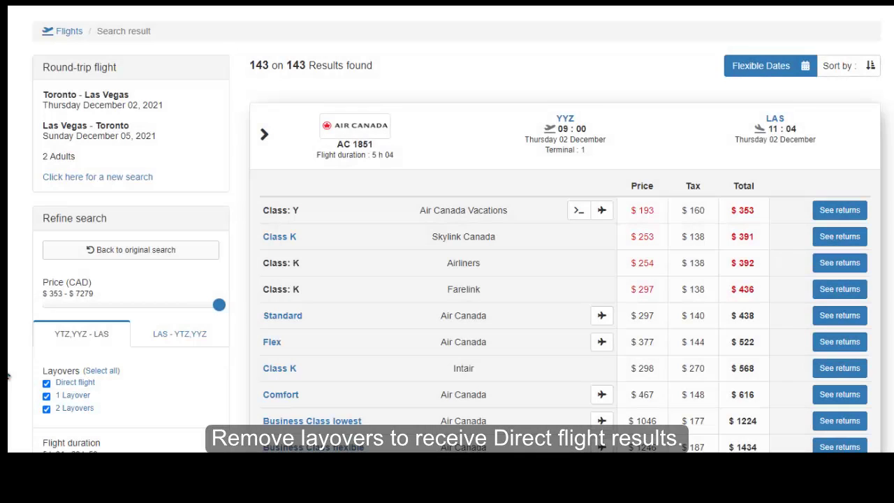
{"action": "left_click", "coordinate": [57, 371]}
{"action": "left_click", "coordinate": [97, 386]}
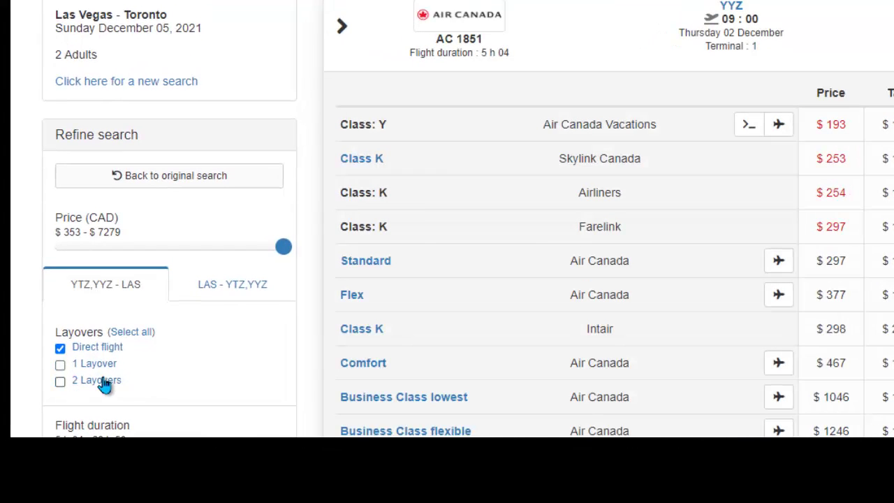
Step: Refine the return Las Vegas to Toronto flights to direct flights by excluding 1 and 2 layovers
{"action": "left_click", "coordinate": [229, 292]}
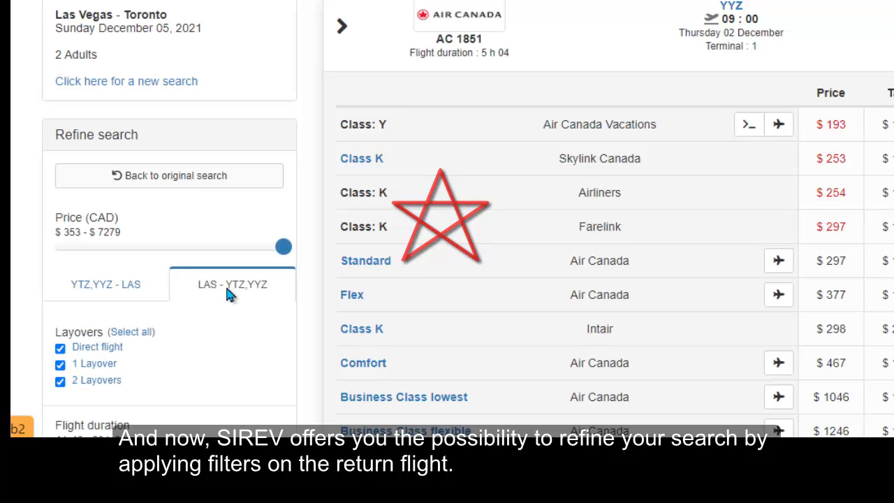
{"action": "scroll", "coordinate": [225, 289], "scroll_direction": "down", "scroll_amount": 2}
{"action": "scroll", "coordinate": [225, 294], "scroll_direction": "down", "scroll_amount": 4}
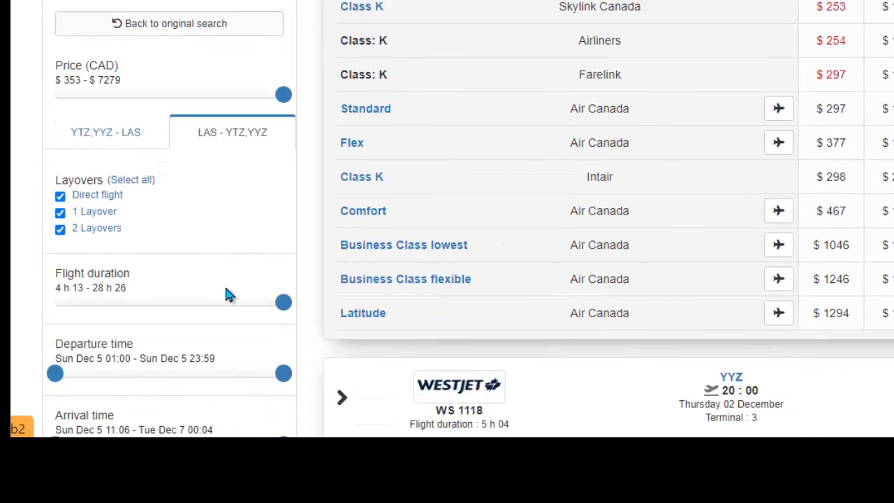
{"action": "left_click", "coordinate": [60, 140]}
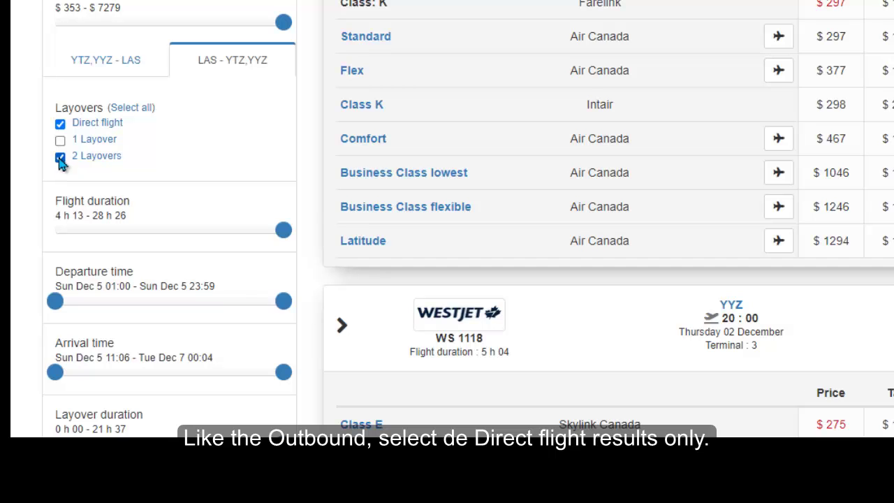
{"action": "left_click", "coordinate": [60, 159]}
Step: Limit the return flight's latest arrival time to before 8:00 pm on Sunday December 5
{"action": "scroll", "coordinate": [152, 374], "scroll_direction": "down", "scroll_amount": 3}
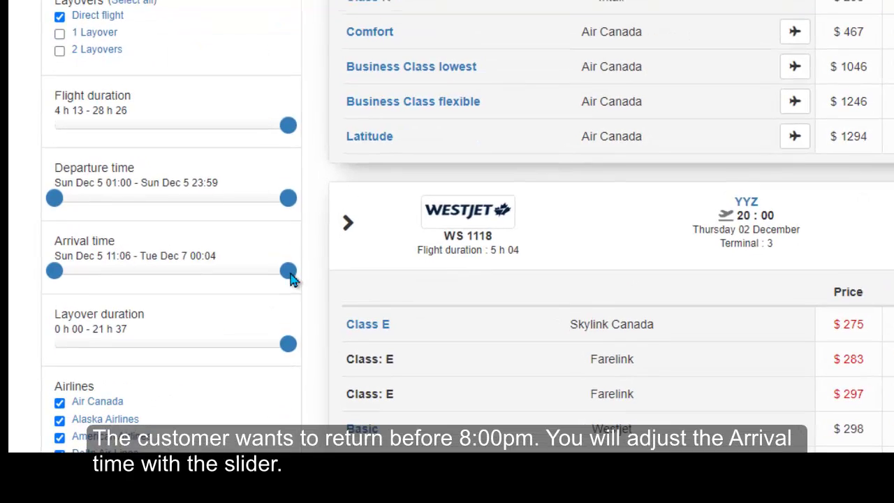
{"action": "left_click_drag", "start_coordinate": [289, 272], "coordinate": [164, 276]}
{"action": "left_click_drag", "start_coordinate": [173, 331], "coordinate": [134, 328]}
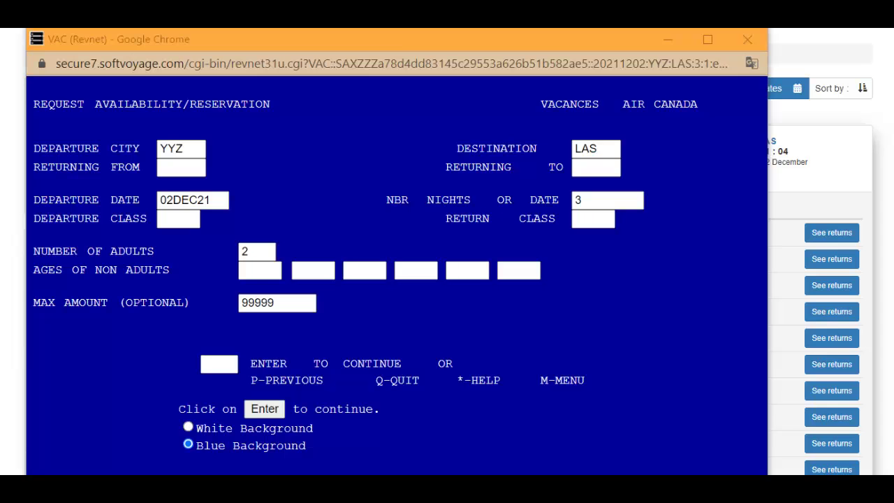
Step: Close the Air Canada Vacations reservation window and view the seats for the Class Y fare on AC 1851
{"action": "left_click", "coordinate": [746, 43]}
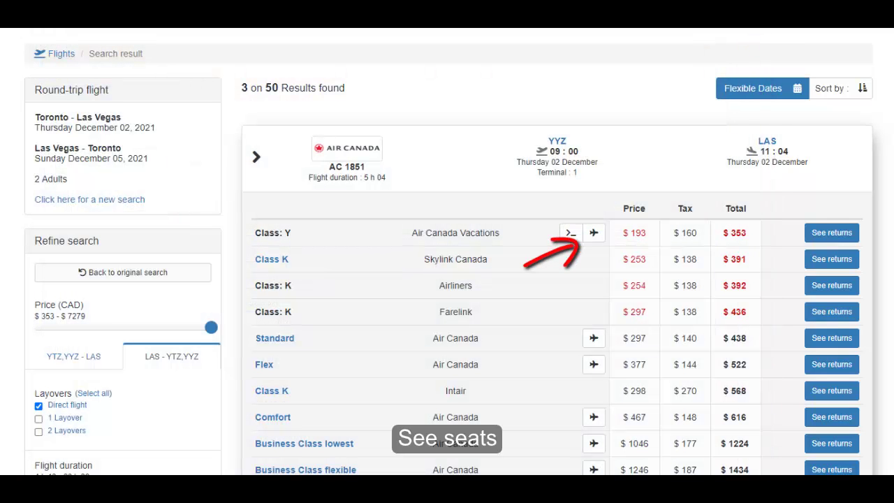
{"action": "left_click", "coordinate": [593, 233]}
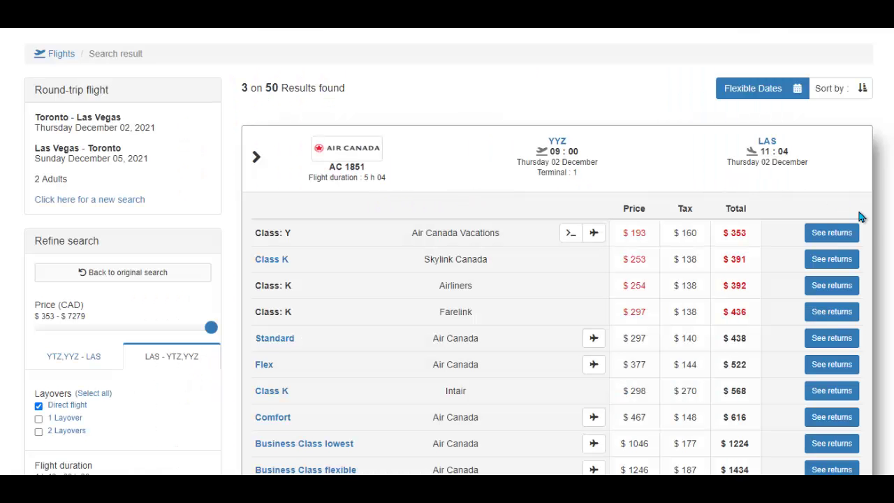
Step: Show the return flights for the Air Canada Vacations Class Y fare and open its personalized brochure
{"action": "left_click", "coordinate": [851, 233]}
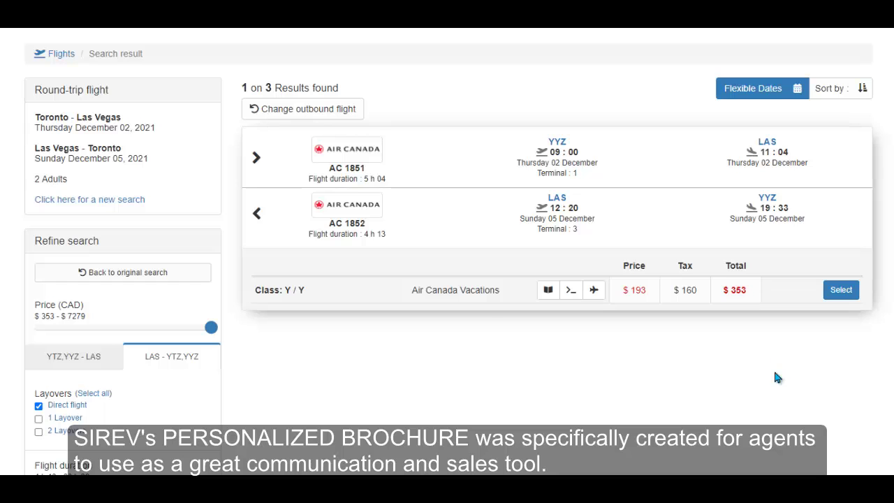
{"action": "left_click", "coordinate": [547, 292]}
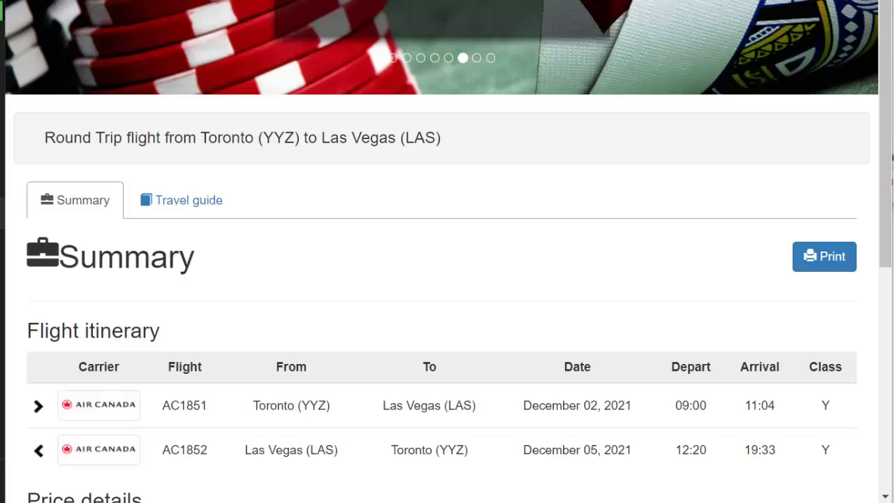
Step: Mark up the brochure's adult flight price to 212.30, accept the markup, and send the brochure by email
{"action": "scroll", "coordinate": [447, 251], "scroll_direction": "down", "scroll_amount": 5}
{"action": "left_click_drag", "start_coordinate": [396, 221], "coordinate": [350, 220]}
{"action": "type", "text": "212.3"}
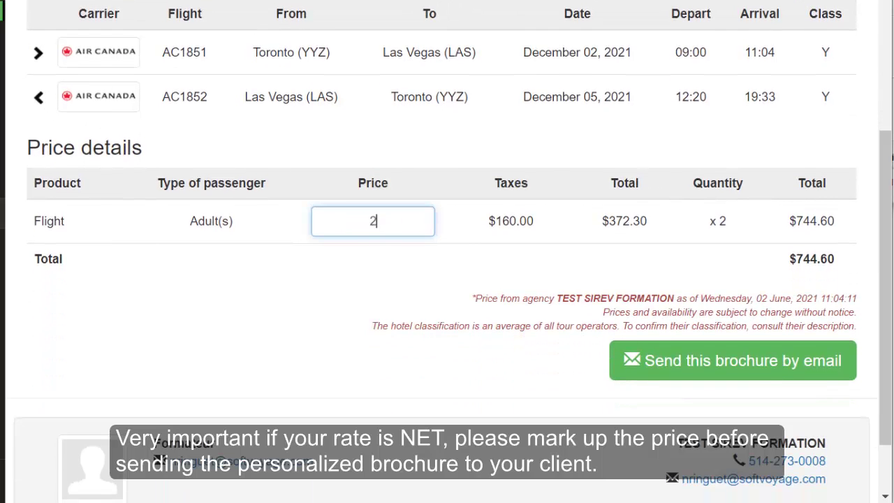
{"action": "type", "text": "0"}
{"action": "key", "text": "Return"}
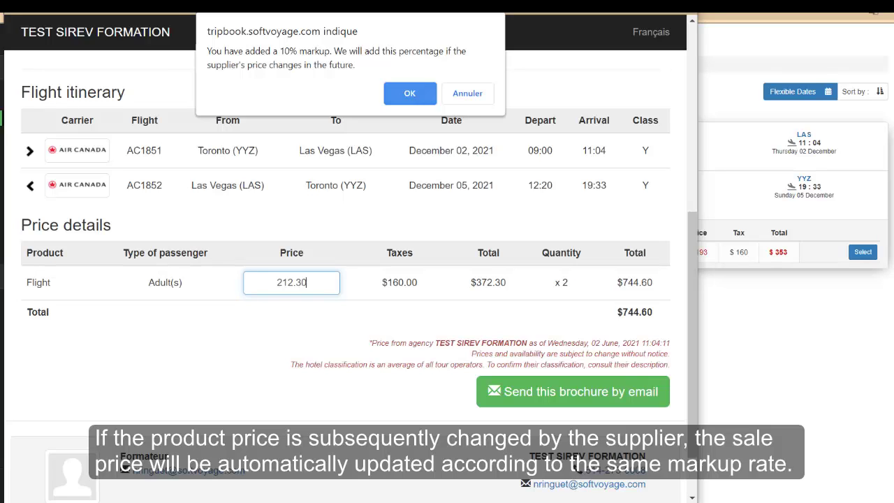
{"action": "key", "text": "Return"}
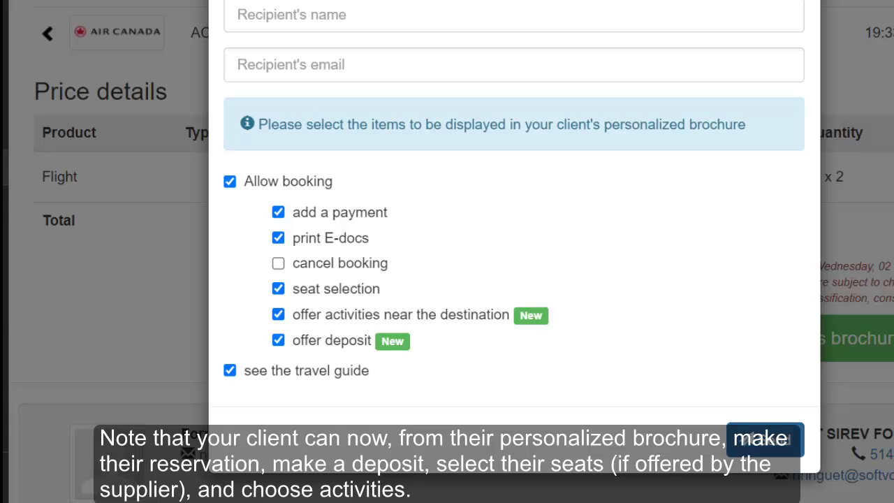
{"action": "left_click", "coordinate": [765, 439]}
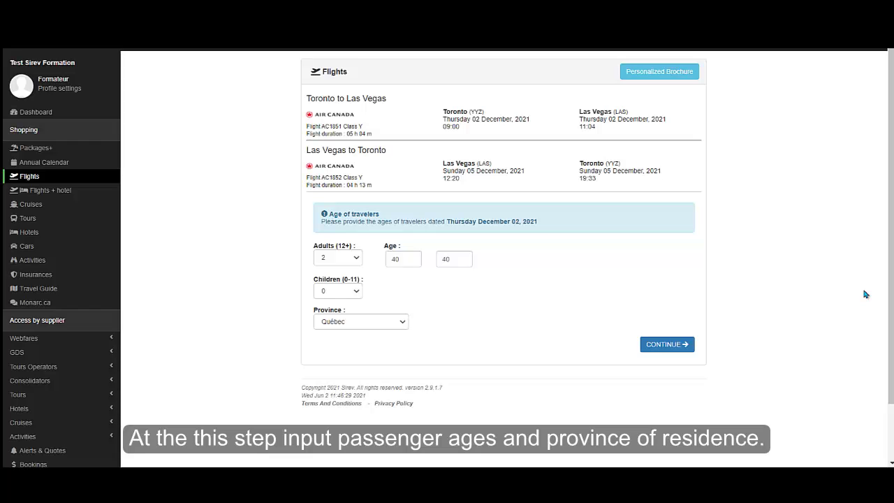
Step: Open the choice of province of residence for the travelers
{"action": "key", "text": "alt+Down"}
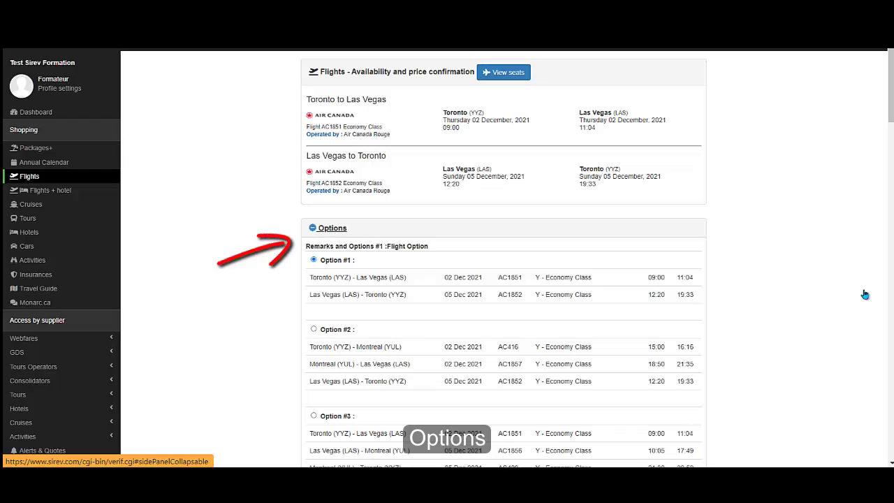
Step: Collapse the flight options and review the tax details, commission box, insurance plans and mandatory information
{"action": "key", "text": "Return"}
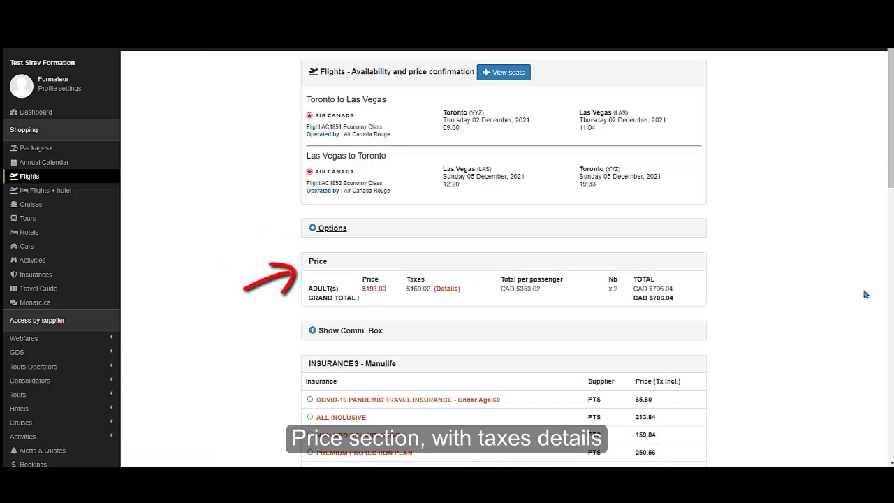
{"action": "key", "text": "Tab"}
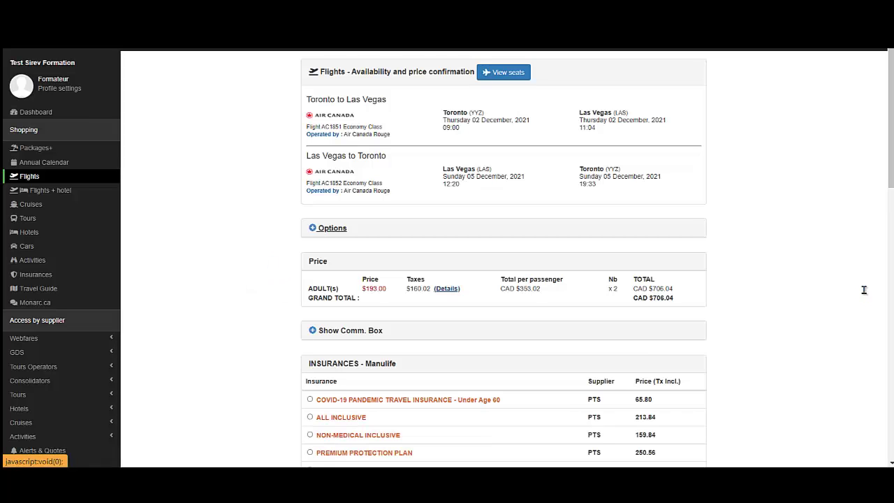
{"action": "key", "text": "Return"}
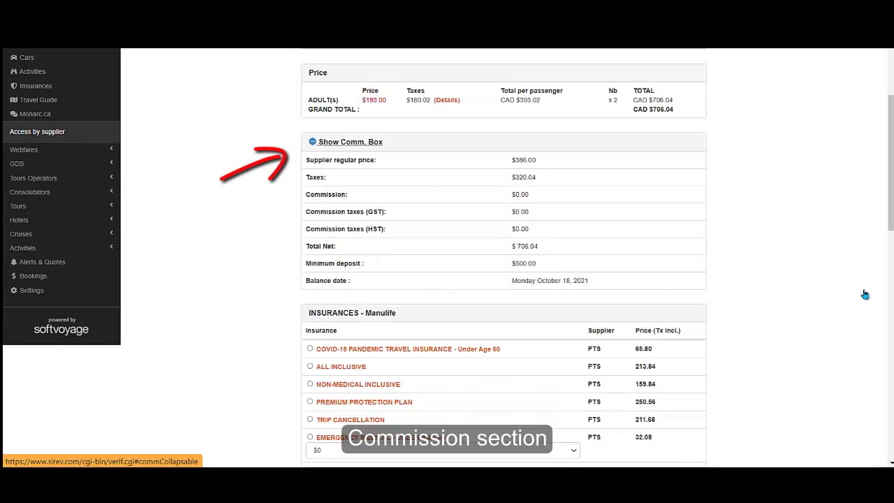
{"action": "key", "text": "Return"}
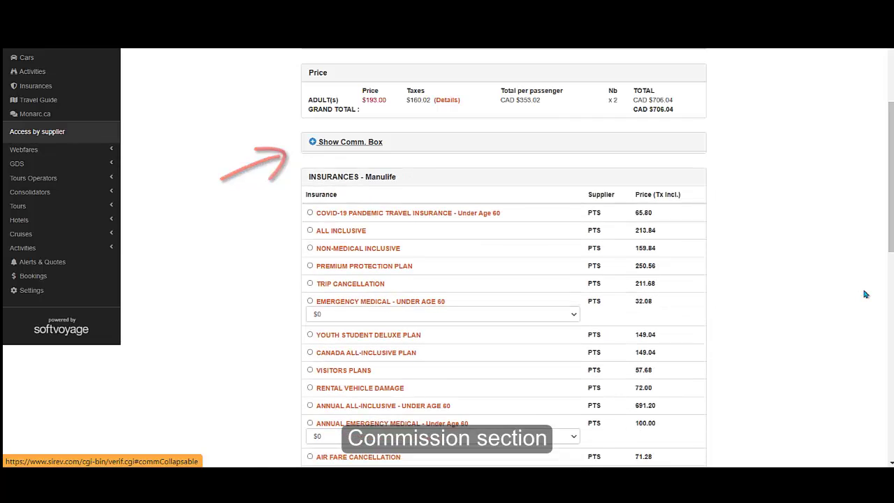
{"action": "scroll", "coordinate": [865, 294], "scroll_direction": "down", "scroll_amount": 2}
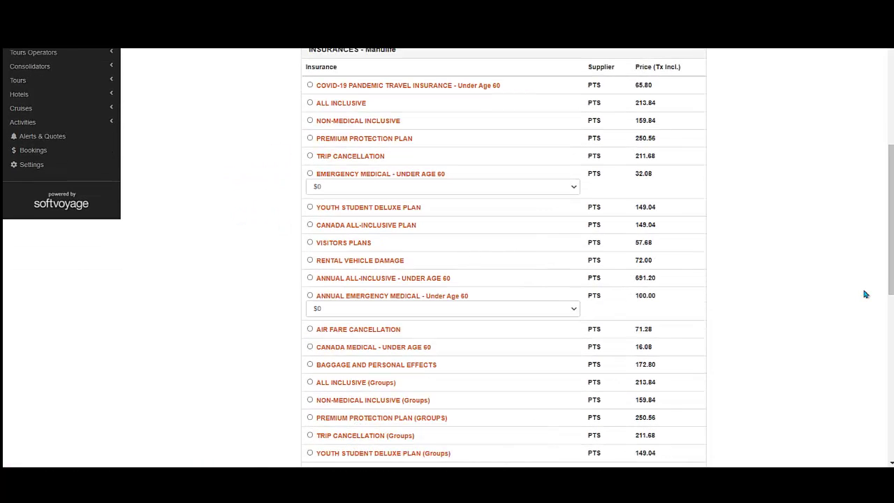
{"action": "scroll", "coordinate": [865, 294], "scroll_direction": "down", "scroll_amount": 5}
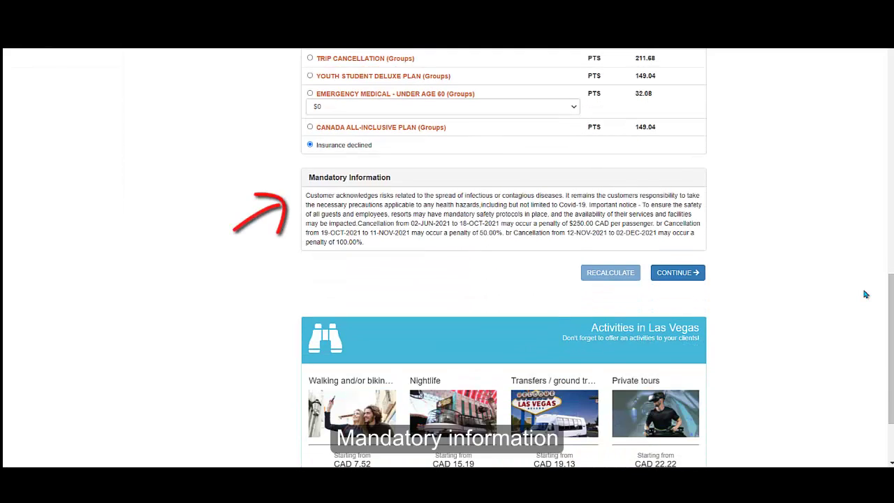
{"action": "scroll", "coordinate": [865, 294], "scroll_direction": "down", "scroll_amount": 1}
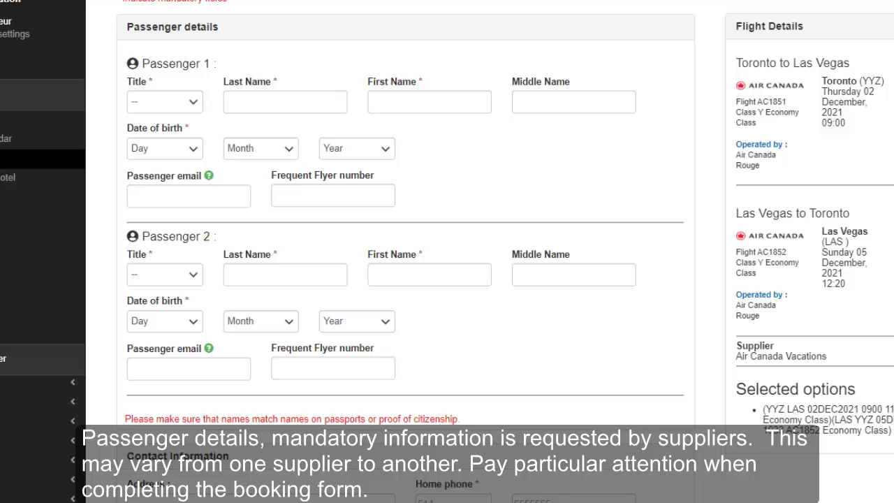
Step: Set the adult price to 212.30 in the booking's price details and open the commission box
{"action": "scroll", "coordinate": [405, 252], "scroll_direction": "down", "scroll_amount": 6}
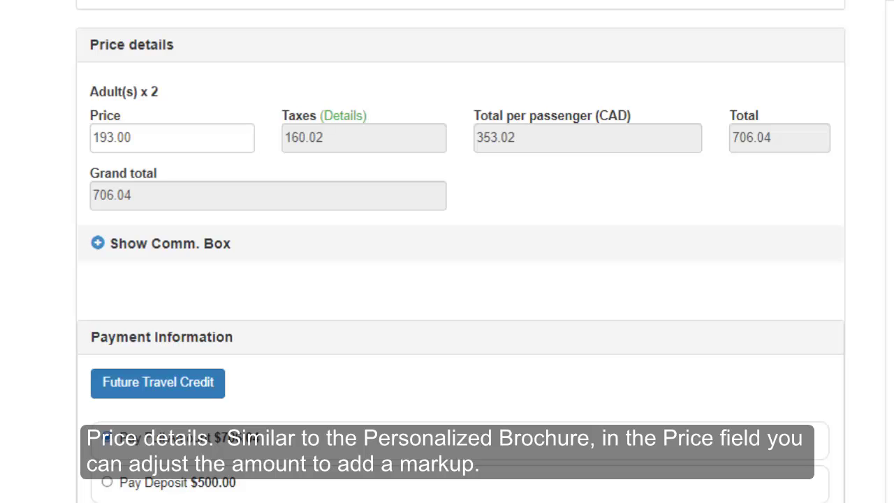
{"action": "left_click_drag", "start_coordinate": [131, 138], "coordinate": [92, 137]}
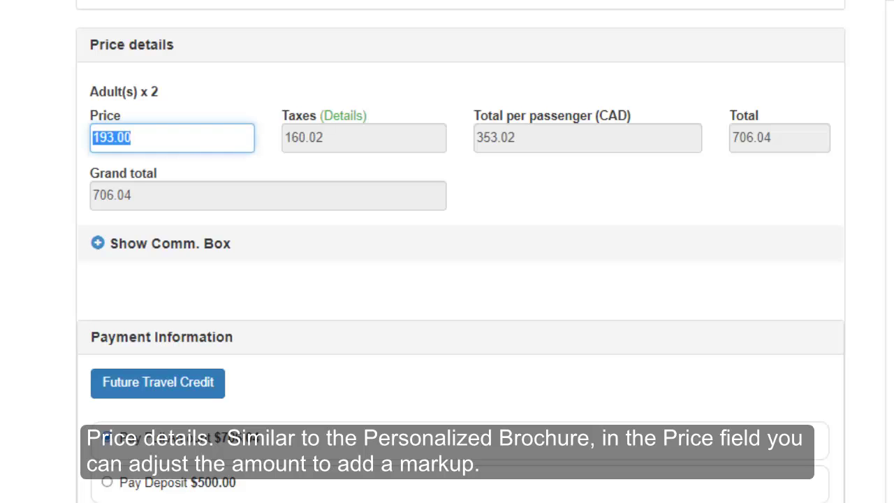
{"action": "type", "text": "212.30"}
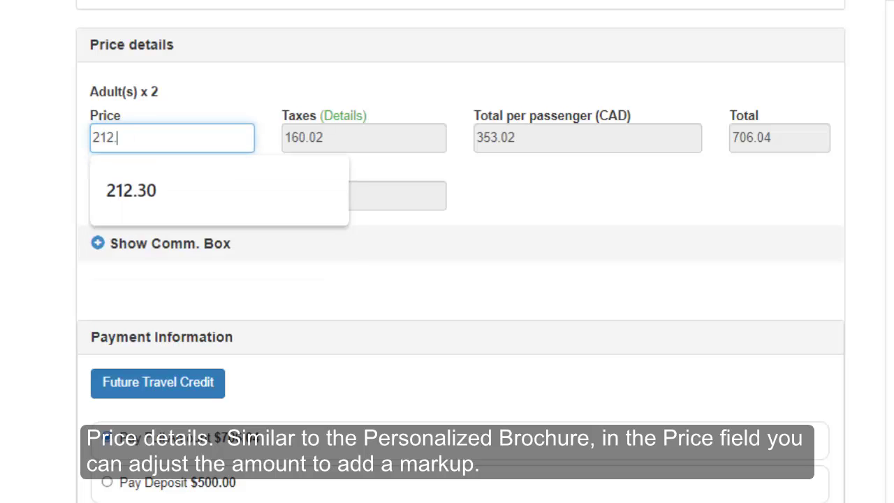
{"action": "key", "text": "Tab"}
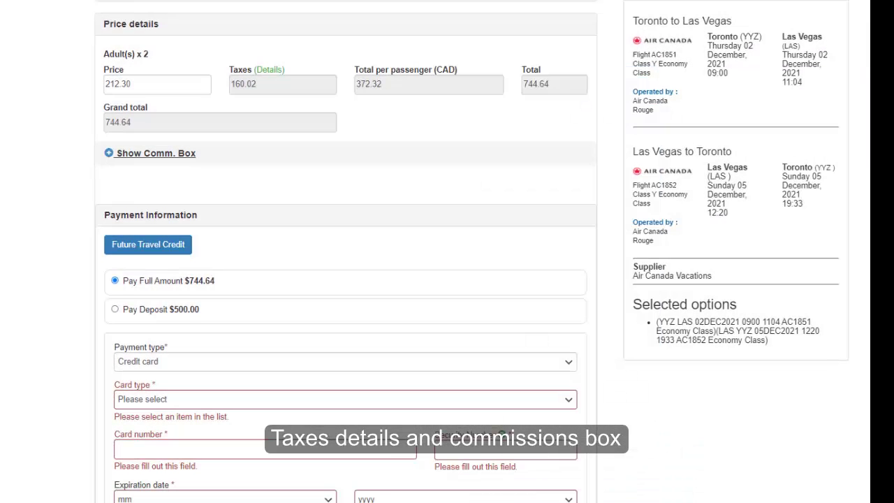
{"action": "left_click", "coordinate": [155, 153]}
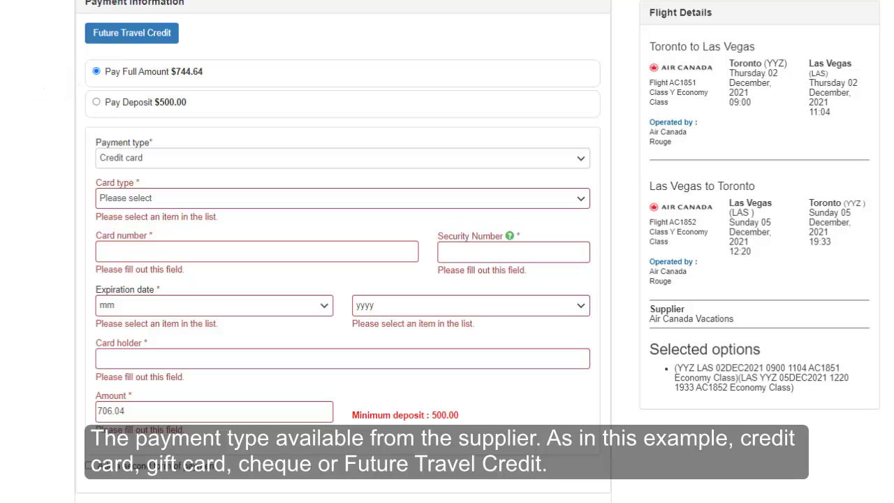
Step: Look through the payment types offered by the supplier, ending on Credit card
{"action": "left_click", "coordinate": [342, 158]}
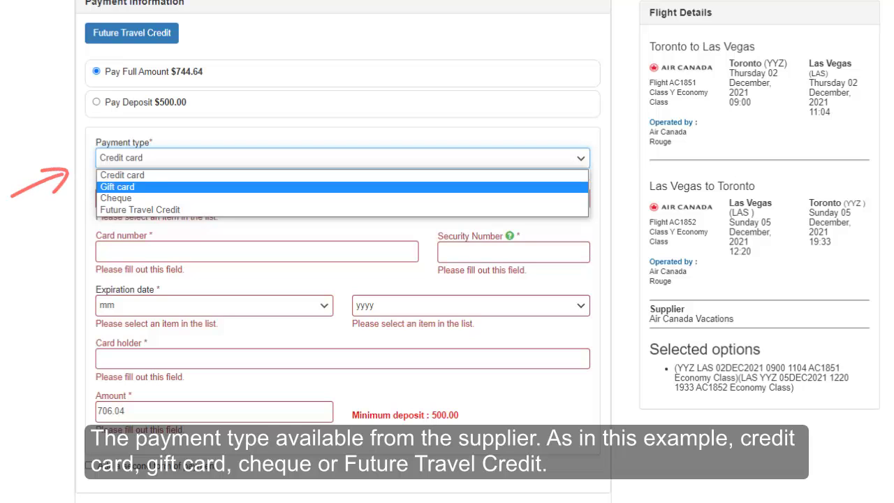
{"action": "key", "text": "Down"}
{"action": "key", "text": "Down"}
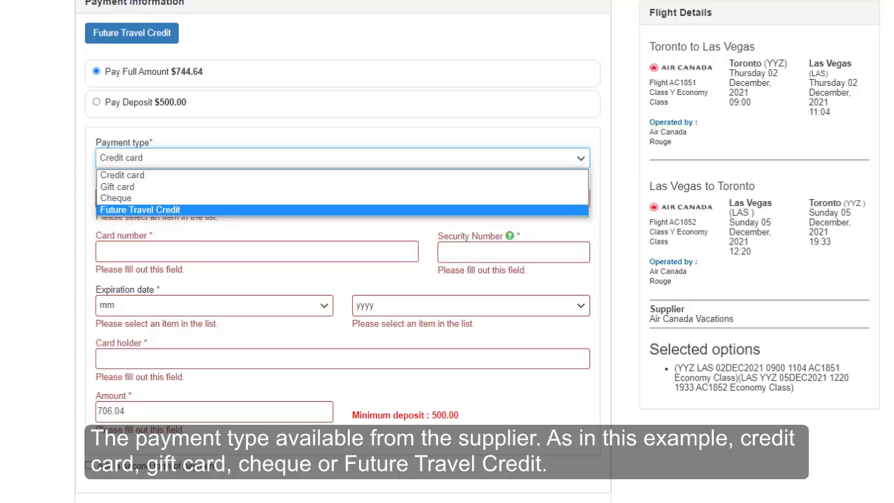
{"action": "key", "text": "Up"}
{"action": "key", "text": "Up"}
{"action": "key", "text": "Up"}
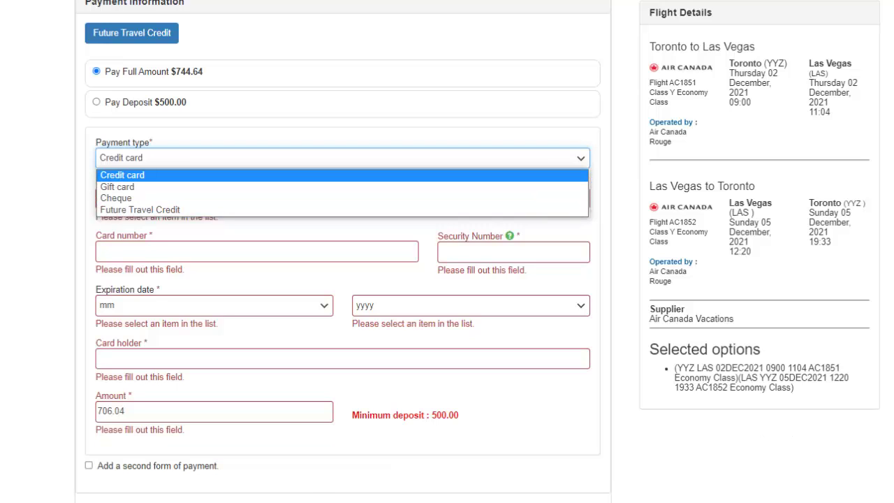
Step: Review the credit card types the supplier accepts for the first form of payment
{"action": "left_click", "coordinate": [342, 198]}
{"action": "key", "text": "Down"}
{"action": "key", "text": "Down"}
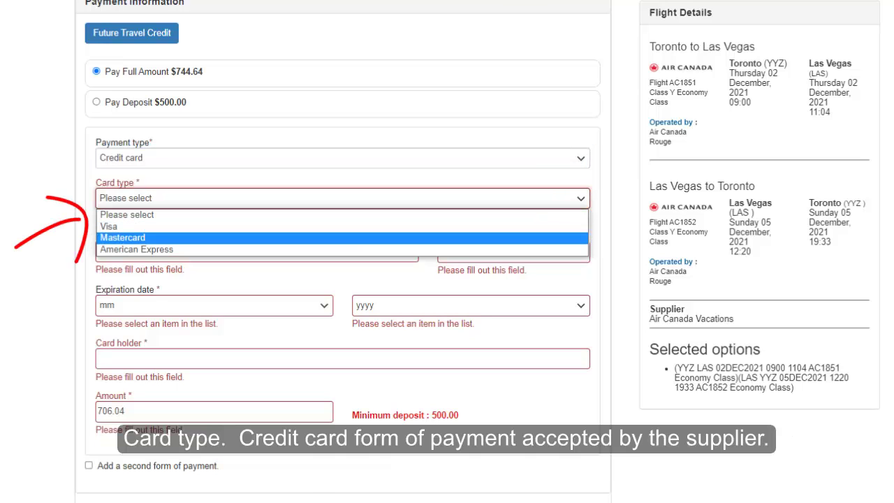
{"action": "key", "text": "Down"}
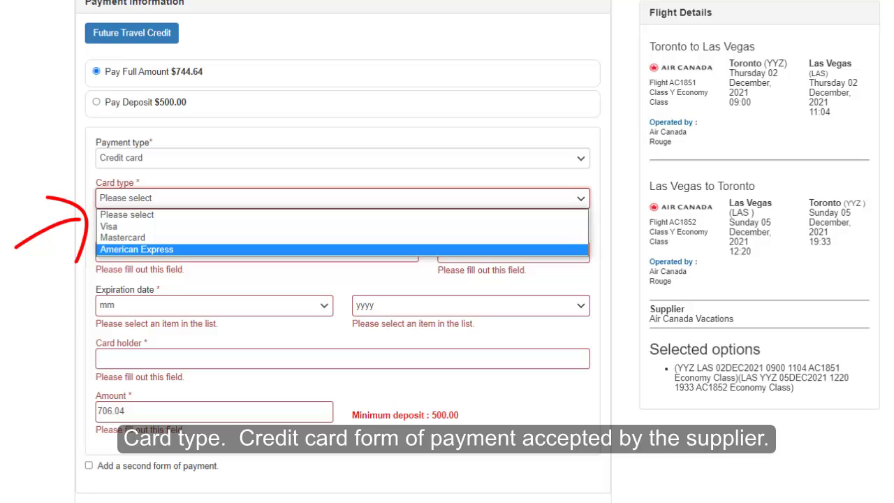
{"action": "key", "text": "Up"}
{"action": "key", "text": "Up"}
{"action": "key", "text": "Up"}
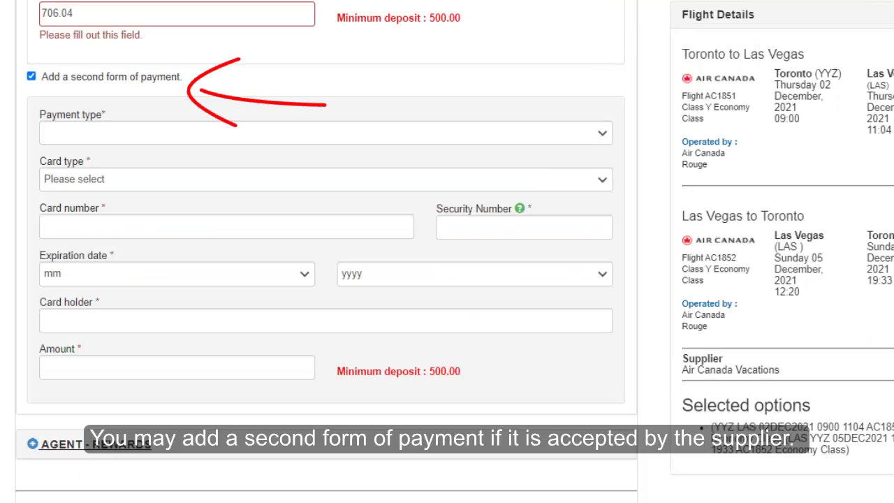